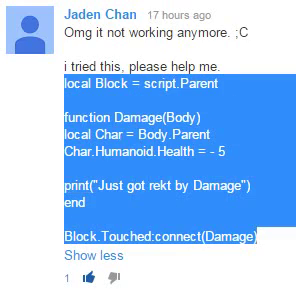
# Bring up the copy menu on the commenter's selected damage code in YouTube.
pyautogui.rightClick(86, 92)
# Copy the code, walk and equip the white block tool, then return to the damage script.
pyautogui.click(110, 106)
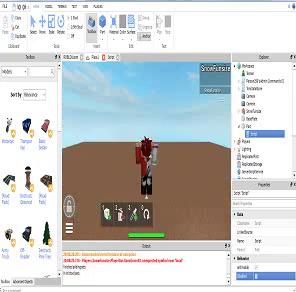
pyautogui.press('w')
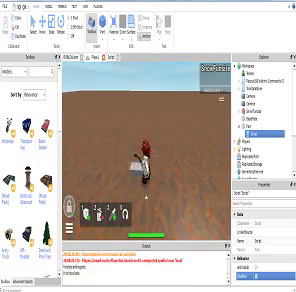
pyautogui.press('1')
pyautogui.click(118, 57)
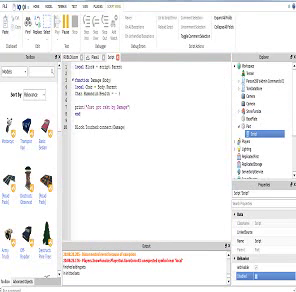
# Replace the part's script contents with the copied damage code.
pyautogui.hotkey('shift', 'Up')
pyautogui.hotkey('shift', 'Up')
pyautogui.hotkey('shift', 'Up')
pyautogui.hotkey('shift', 'Up')
pyautogui.hotkey('shift', 'Up')
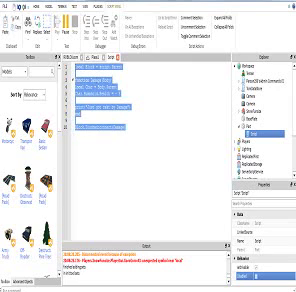
pyautogui.hotkey('ctrl', 'x')
pyautogui.hotkey('ctrl', 'v')
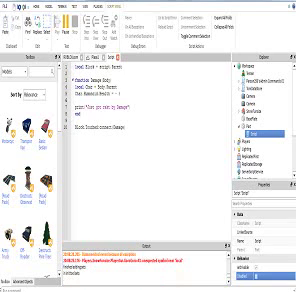
# Inspect the character's RightArm and the tool's Handle in Explorer, then start a play test.
pyautogui.click(243, 110)
pyautogui.scroll(-3, 262, 150)
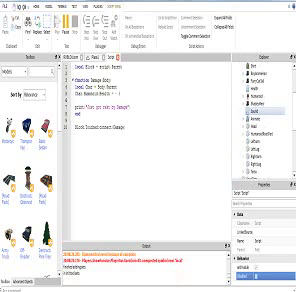
pyautogui.click(258, 158)
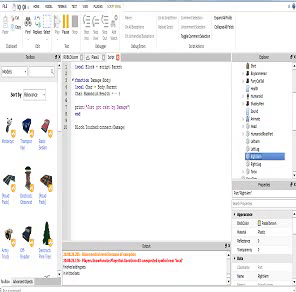
pyautogui.scroll(3, 258, 150)
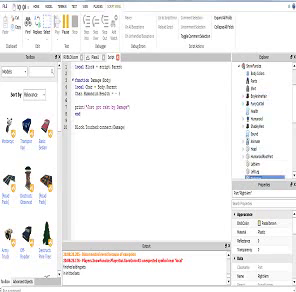
pyautogui.click(243, 106)
pyautogui.click(265, 122)
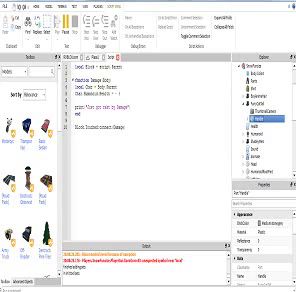
pyautogui.click(250, 102)
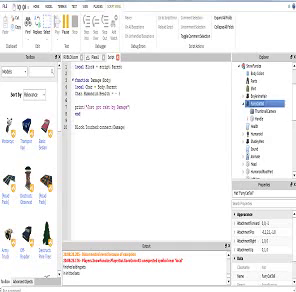
pyautogui.press('F5')
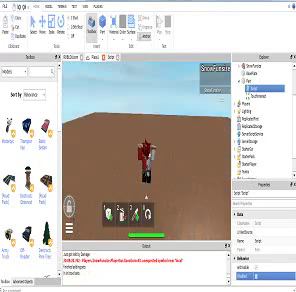
# Walk the avatar up to the grey damage part, then stop and restart the play test.
pyautogui.press('w')
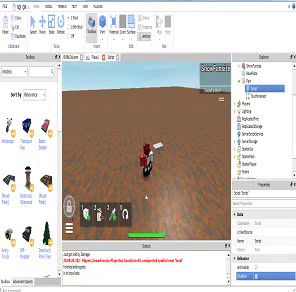
pyautogui.press('w')
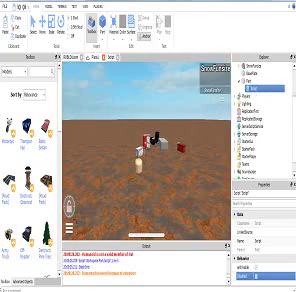
pyautogui.hotkey('shift', 'F5')
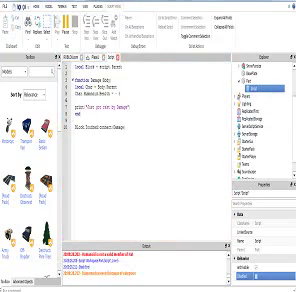
pyautogui.press('F5')
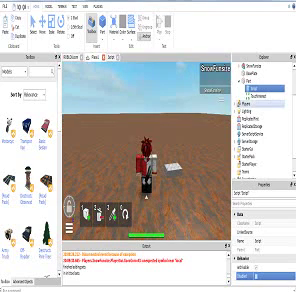
pyautogui.scroll(-2, 262, 130)
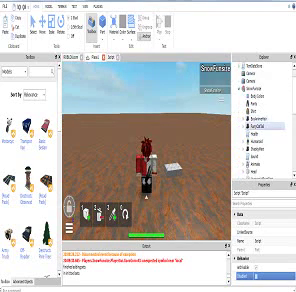
# Delete FurnaceSafe and the other furnace items from the character in Explorer.
pyautogui.click(262, 142)
pyautogui.rightClick(262, 115)
pyautogui.click(250, 33)
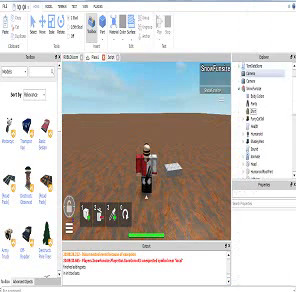
pyautogui.click(262, 115)
pyautogui.rightClick(262, 115)
pyautogui.press('Escape')
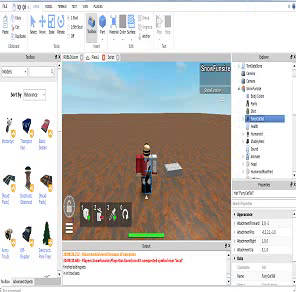
pyautogui.rightClick(262, 115)
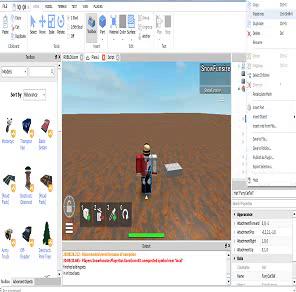
pyautogui.click(262, 118)
pyautogui.click(262, 130)
pyautogui.rightClick(262, 130)
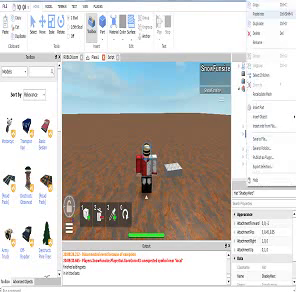
pyautogui.click(262, 32)
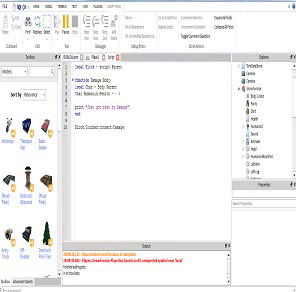
# Check the character Humanoid's current Health value in Explorer and Properties.
pyautogui.rightClick(122, 101)
pyautogui.press('Escape')
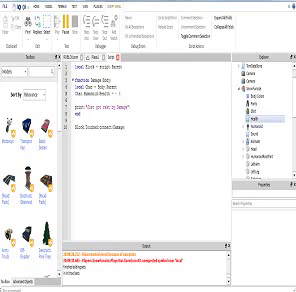
pyautogui.click(255, 151)
pyautogui.scroll(-3, 255, 151)
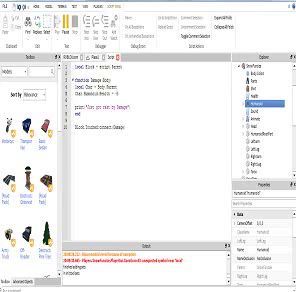
pyautogui.scroll(-5, 258, 250)
pyautogui.scroll(-2, 258, 250)
pyautogui.write('Char.Humanoid.Health')
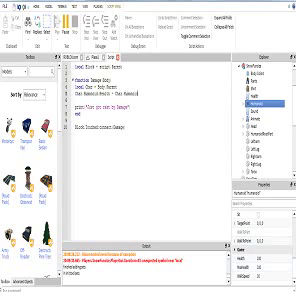
pyautogui.write(' - 5')
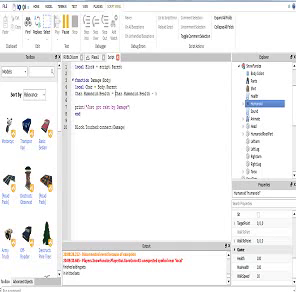
pyautogui.write('D5')
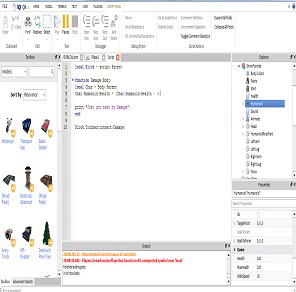
# Play-test by walking onto and off the damage brick, then stop the test.
pyautogui.press('F5')
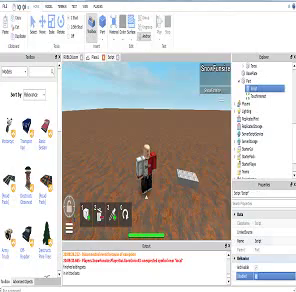
pyautogui.press('d')
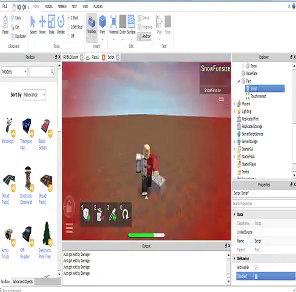
pyautogui.press('s')
pyautogui.press('w')
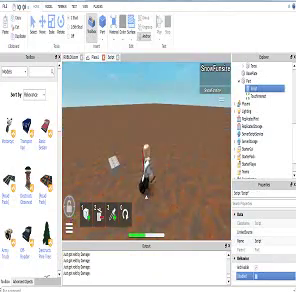
pyautogui.hotkey('shift', 'F5')
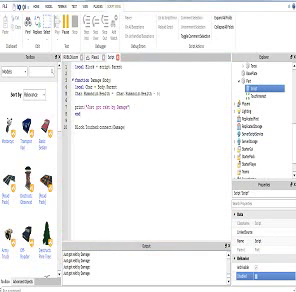
# Replace 'Char.Humanoid.Health - 10' on the health line with 10 and restart the playtest.
pyautogui.moveTo(74, 90); pyautogui.dragTo(161, 90)
pyautogui.click(113, 90)
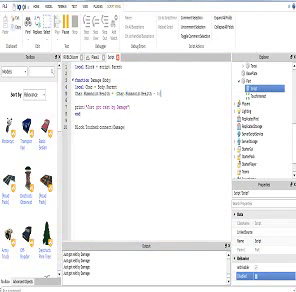
pyautogui.moveTo(113, 90); pyautogui.dragTo(161, 90)
pyautogui.write('10')
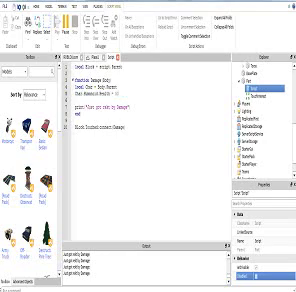
pyautogui.press('F5')
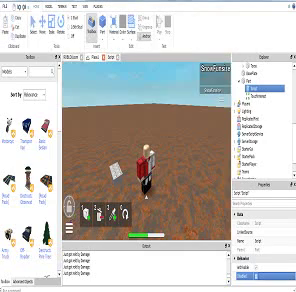
# Move the character, equip an item, and set the Humanoid's Health to 100.
pyautogui.press('w')
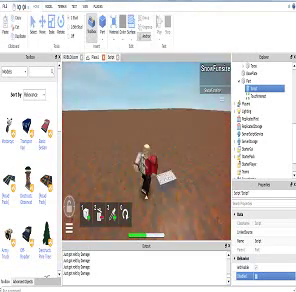
pyautogui.press('d')
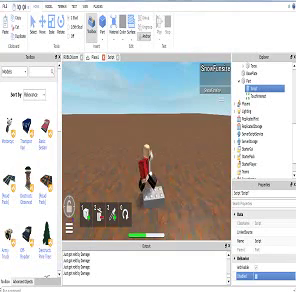
pyautogui.press('1')
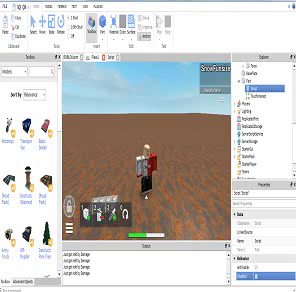
pyautogui.scroll(3, 262, 90)
pyautogui.scroll(3, 262, 90)
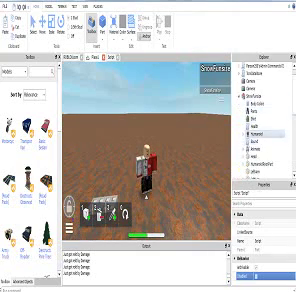
pyautogui.click(262, 89)
pyautogui.scroll(-3, 262, 240)
pyautogui.scroll(-3, 262, 240)
pyautogui.scroll(-3, 262, 240)
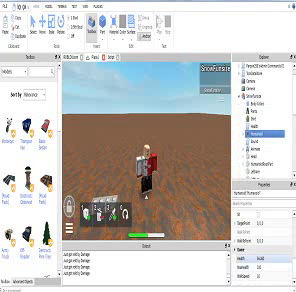
pyautogui.click(268, 257)
pyautogui.write('100')
pyautogui.press('Return')
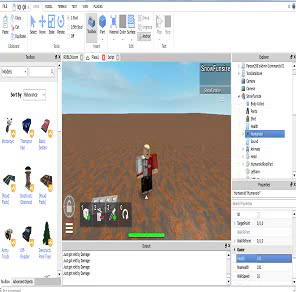
# Stop the test, make the health line subtract 1, and start another playtest.
pyautogui.hotkey('shift', 'F5')
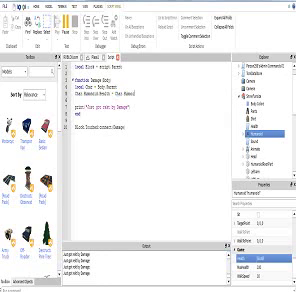
pyautogui.write(' - 1')
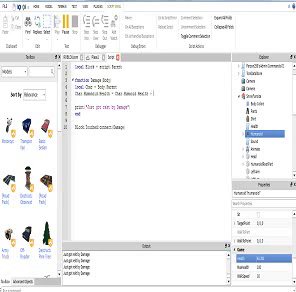
pyautogui.click(21, 6)
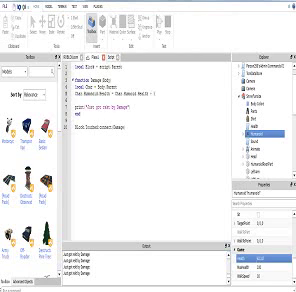
pyautogui.press('F5')
pyautogui.scroll(-3, 260, 120)
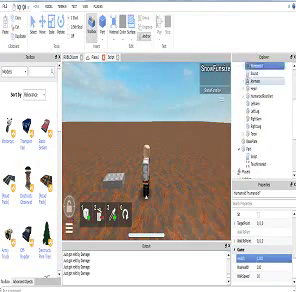
pyautogui.scroll(-3, 260, 120)
# Select the part's Script, walk onto and off the grey part, then stop the playtest.
pyautogui.click(255, 110)
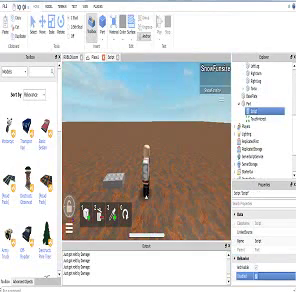
pyautogui.press('s')
pyautogui.press('w')
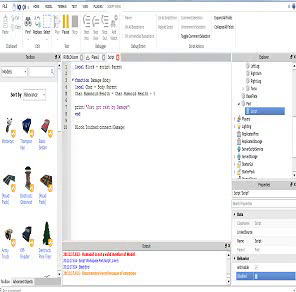
pyautogui.click(25, 6)
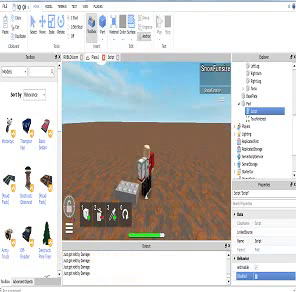
pyautogui.hotkey('shift', 'F5')
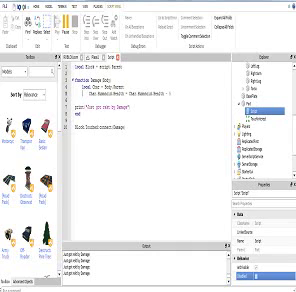
# Correct both sides of the health line to use Char.Humanoid.Health.
pyautogui.moveTo(88, 93); pyautogui.dragTo(114, 93)
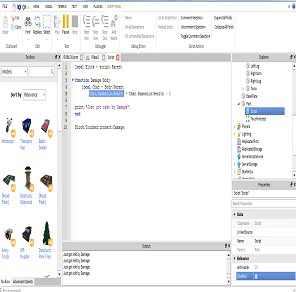
pyautogui.write('Char.Humanoid.Health')
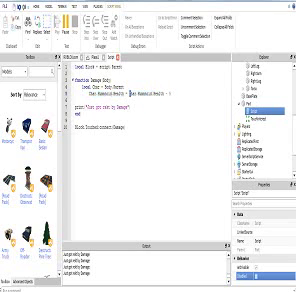
pyautogui.click(110, 93)
pyautogui.write('Char.')
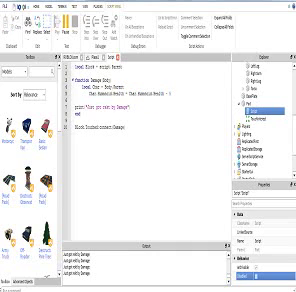
pyautogui.write('6')
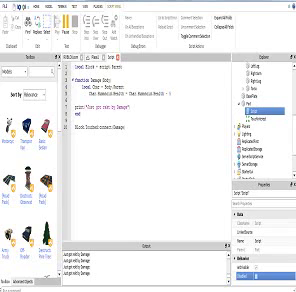